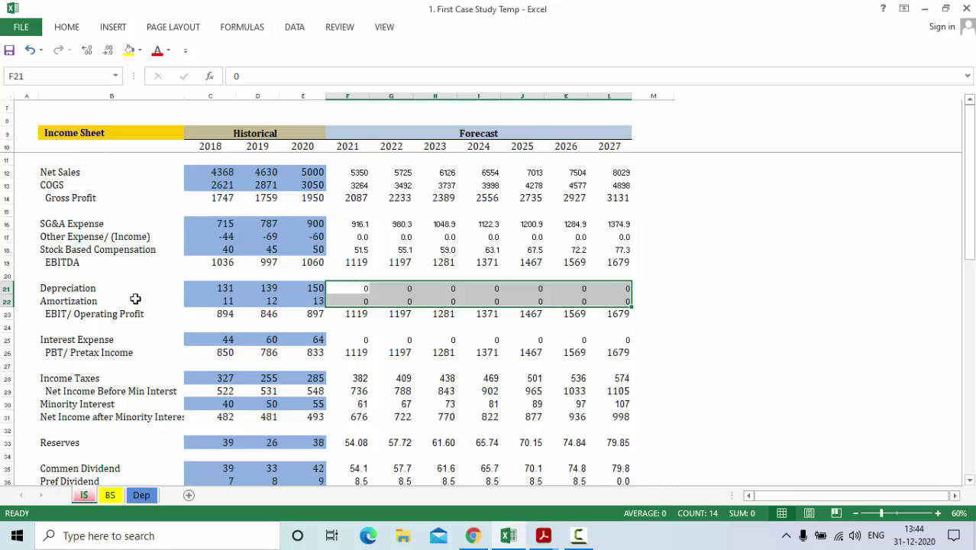
Review the Balance Sheet's PP&E, net row for 2018–2020, then switch to the Dep sheet.
{"action": "left_click", "coordinate": [118, 293]}
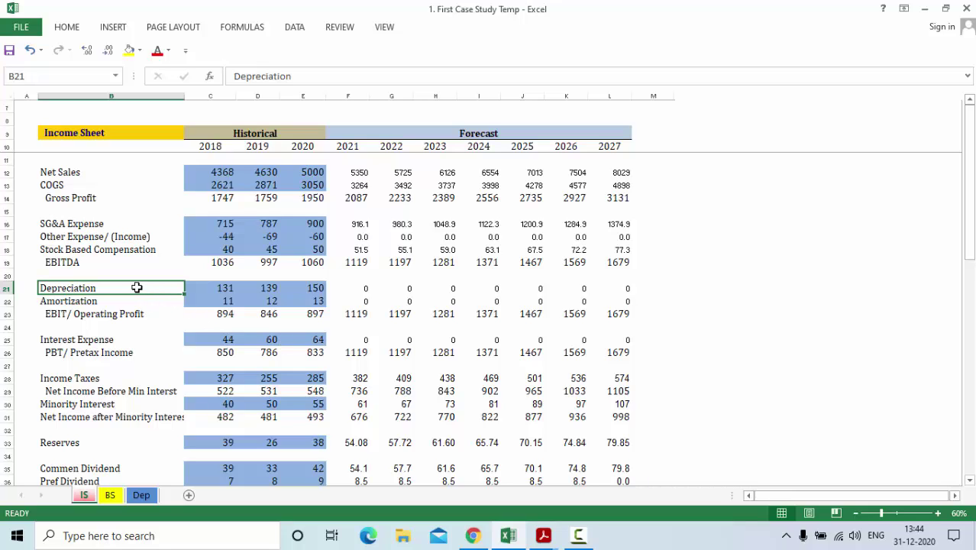
{"action": "left_click", "coordinate": [111, 496]}
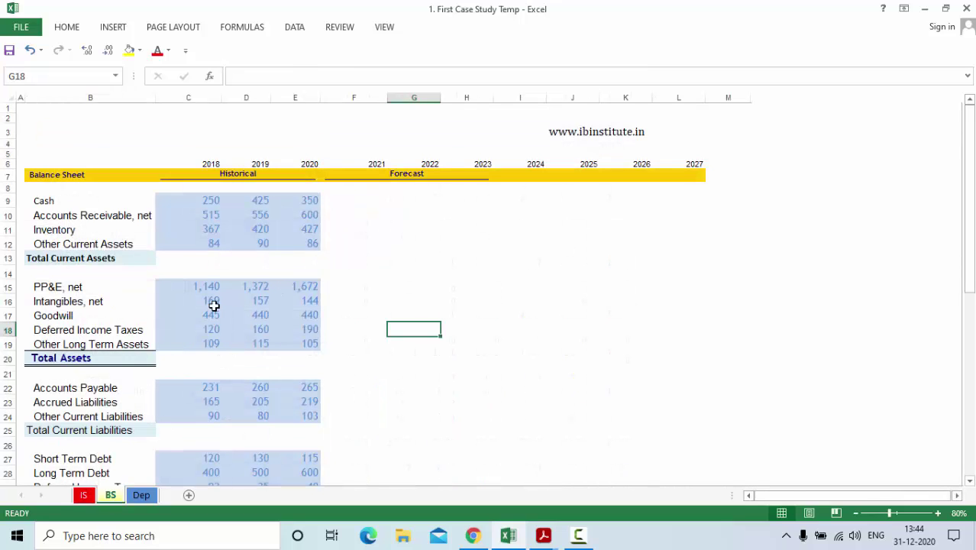
{"action": "left_click", "coordinate": [130, 287]}
{"action": "left_click_drag", "start_coordinate": [165, 288], "coordinate": [359, 286]}
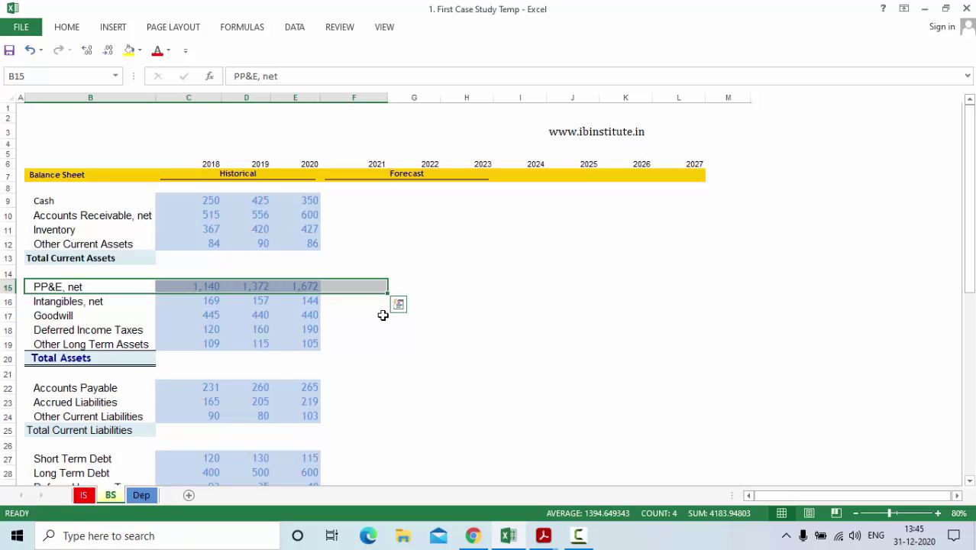
{"action": "left_click", "coordinate": [110, 290]}
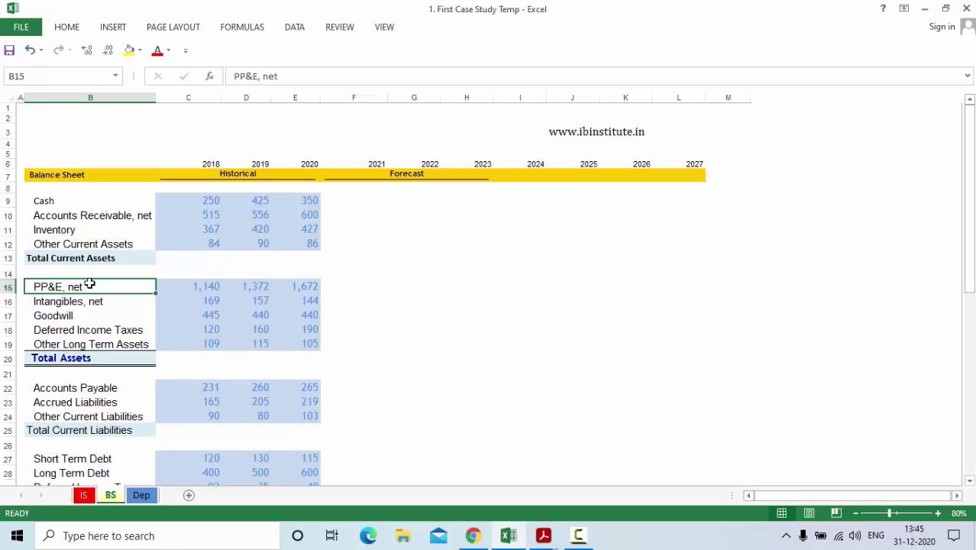
{"action": "left_click_drag", "start_coordinate": [93, 286], "coordinate": [281, 286]}
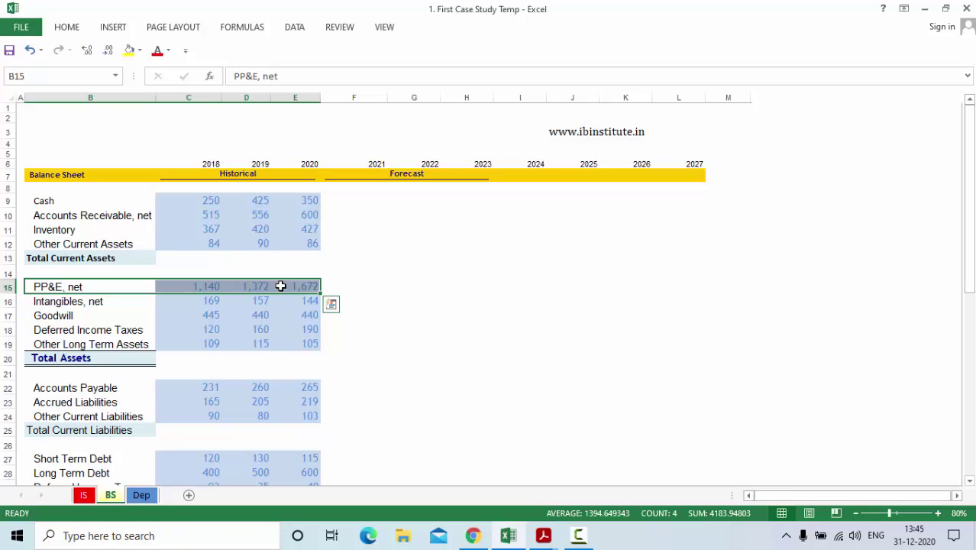
{"action": "left_click_drag", "start_coordinate": [141, 283], "coordinate": [296, 286]}
{"action": "left_click", "coordinate": [128, 328]}
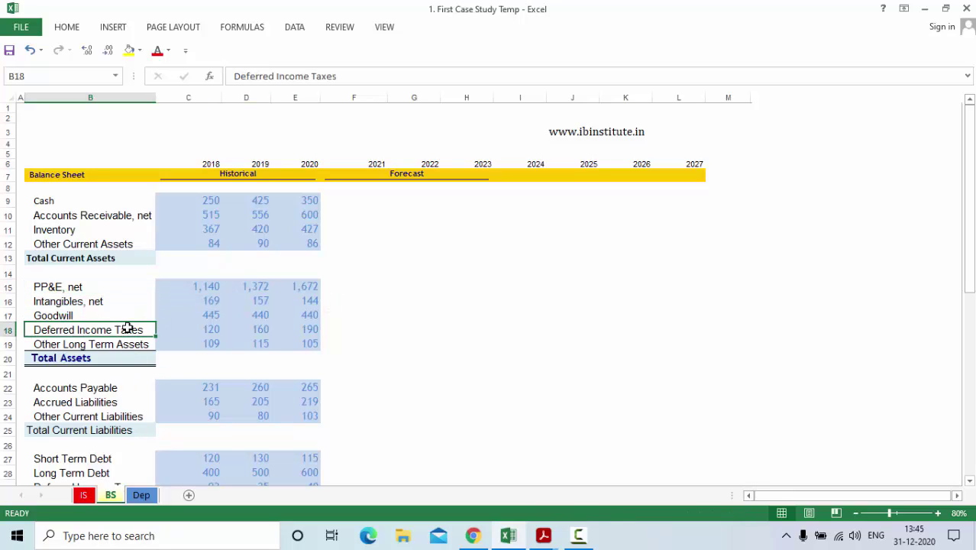
{"action": "left_click", "coordinate": [148, 495]}
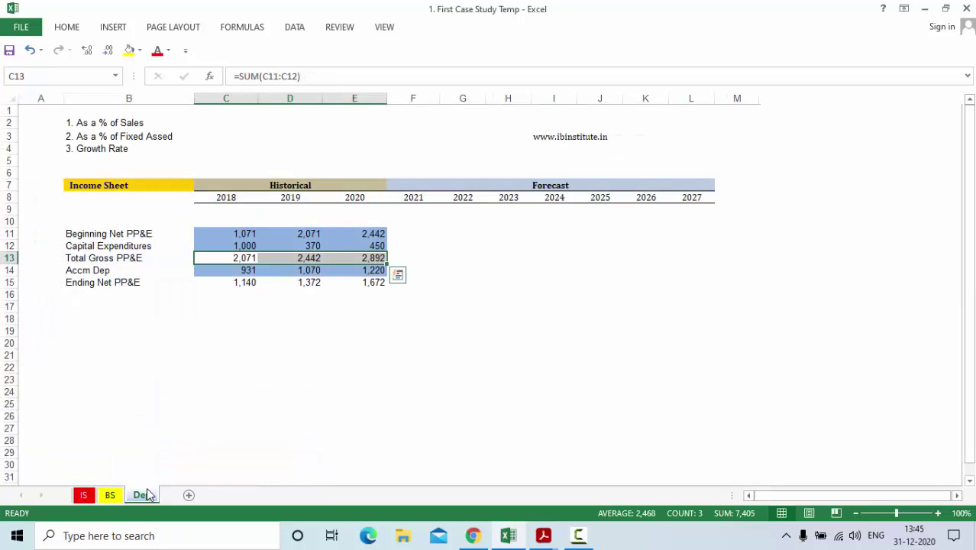
Highlight the Dep roll-forward table, Accm Dep row and Ending Net PP&E figures, then go back to BS.
{"action": "left_click_drag", "start_coordinate": [124, 233], "coordinate": [371, 282]}
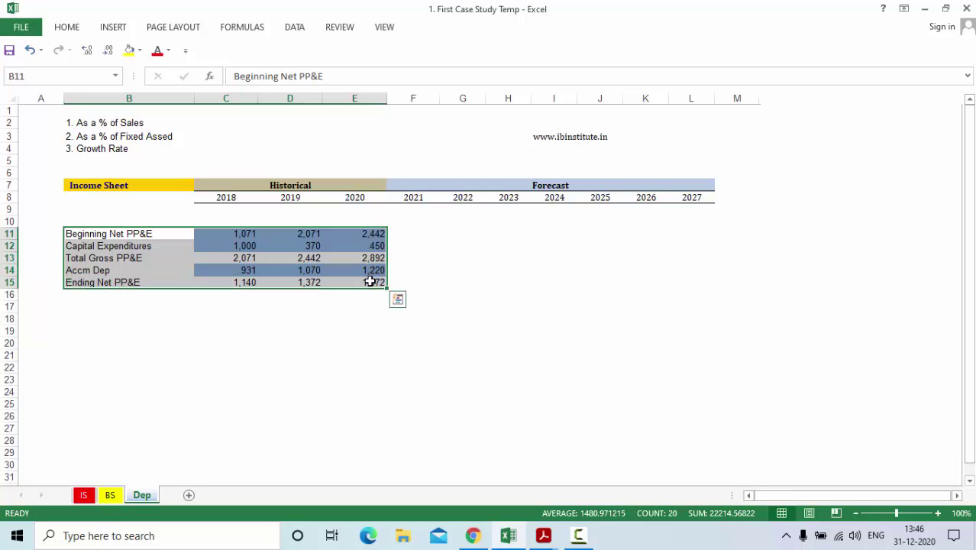
{"action": "left_click_drag", "start_coordinate": [182, 266], "coordinate": [379, 268]}
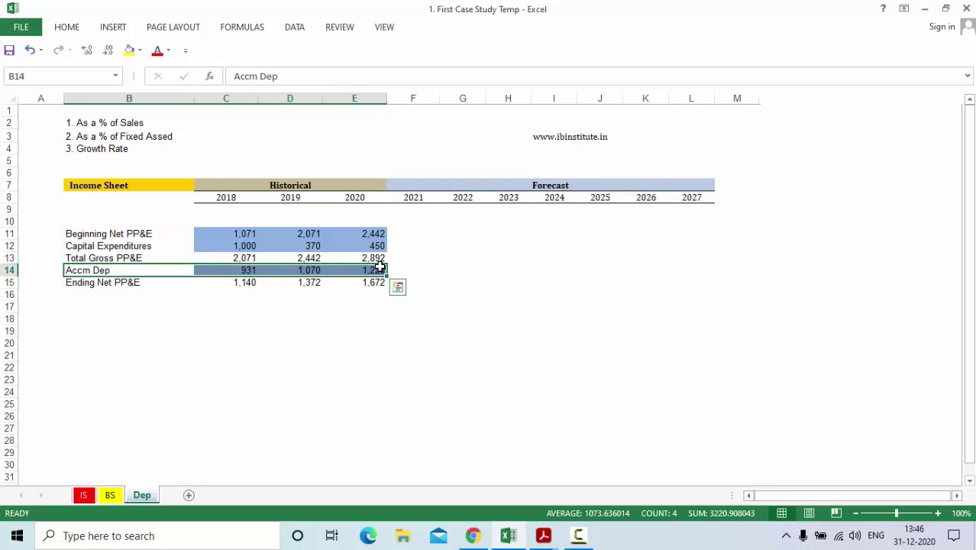
{"action": "left_click", "coordinate": [144, 280]}
{"action": "left_click_drag", "start_coordinate": [217, 281], "coordinate": [353, 279]}
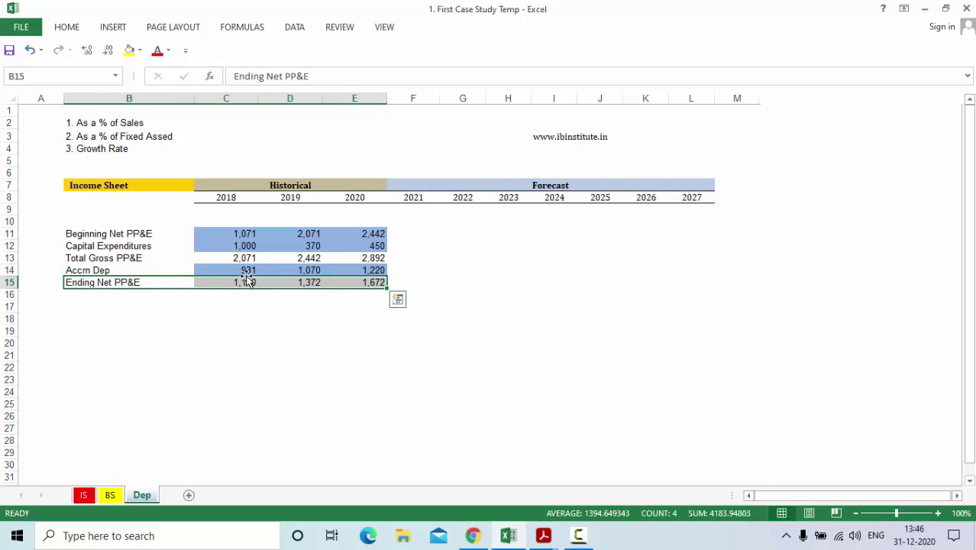
{"action": "left_click", "coordinate": [111, 495]}
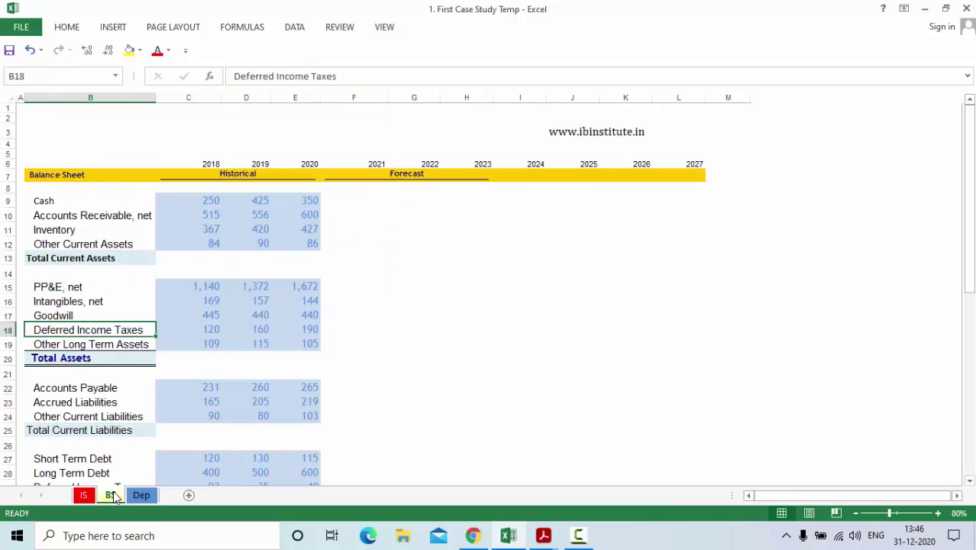
Re-highlight the Balance Sheet's PP&E, net row and long-term assets, then bring up Colgate 10K Dec 2019.pdf.
{"action": "left_click_drag", "start_coordinate": [108, 284], "coordinate": [294, 286]}
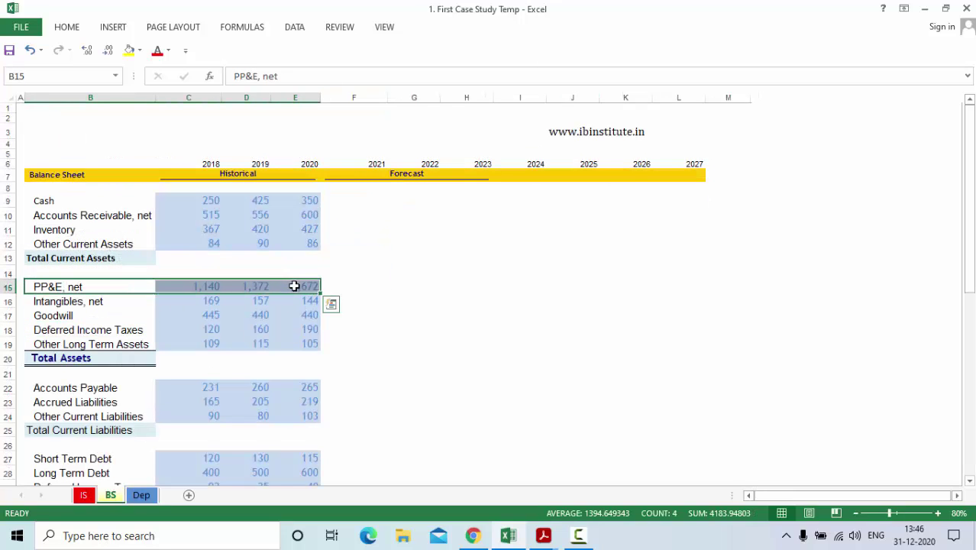
{"action": "left_click_drag", "start_coordinate": [135, 283], "coordinate": [278, 342]}
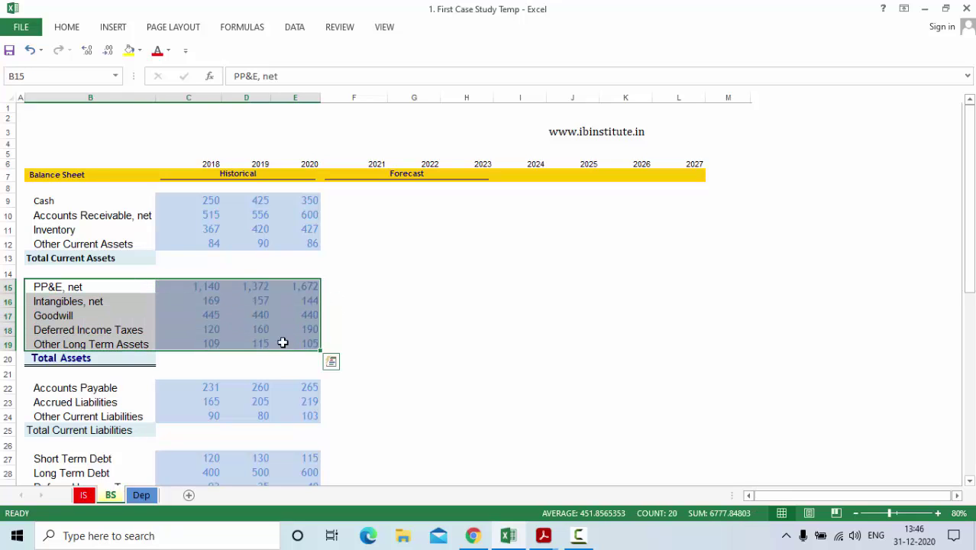
{"action": "left_click", "coordinate": [105, 283]}
{"action": "left_click_drag", "start_coordinate": [184, 286], "coordinate": [283, 284]}
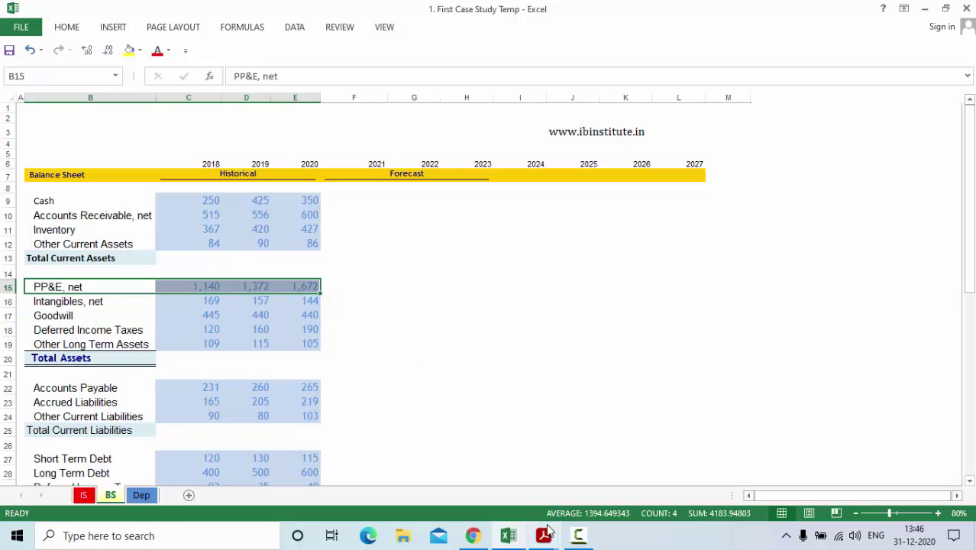
{"action": "mouse_move", "coordinate": [550, 530]}
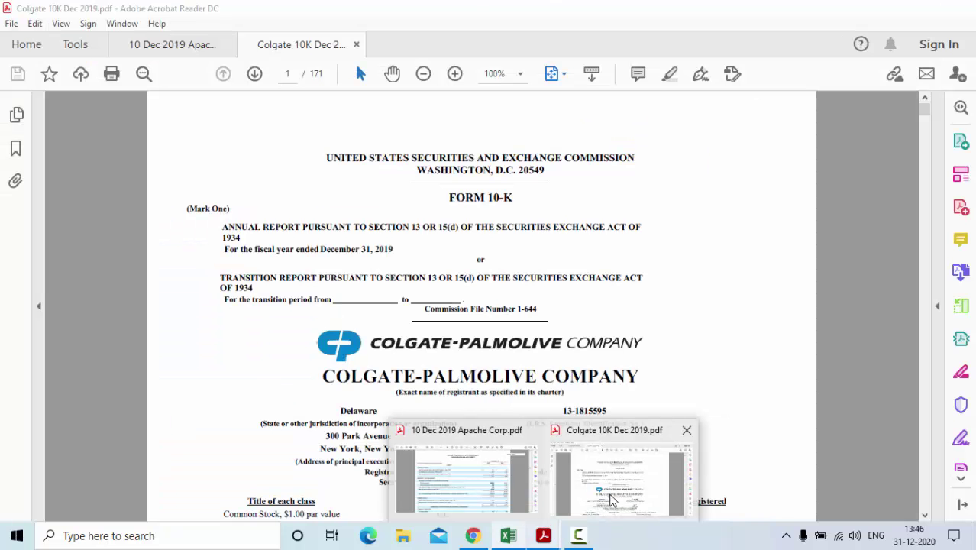
{"action": "left_click", "coordinate": [611, 501]}
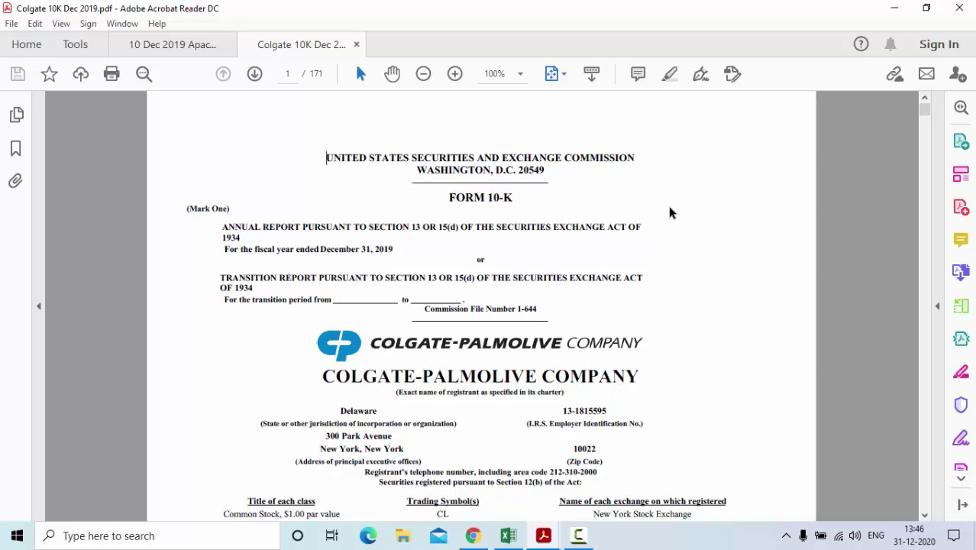
Search the Colgate 10-K for 'total asset' to reach the balance sheet and zoom to 125%.
{"action": "key", "text": "ctrl+f"}
{"action": "type", "text": "tot"}
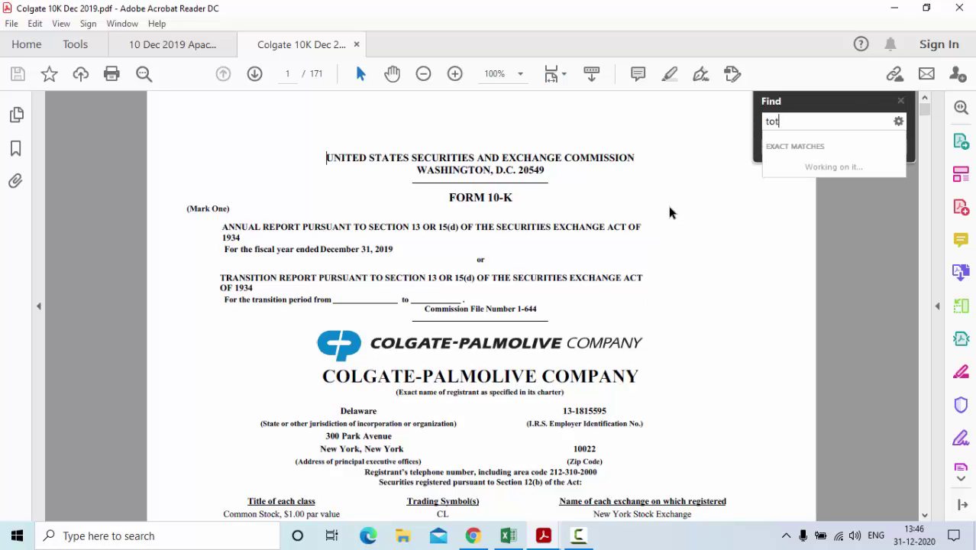
{"action": "type", "text": "al asset"}
{"action": "key", "text": "Return"}
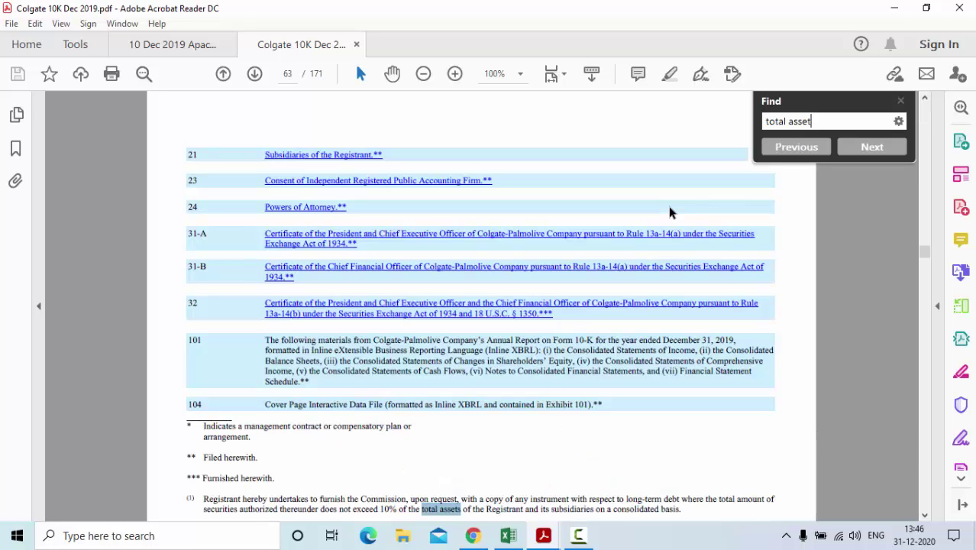
{"action": "key", "text": "Return"}
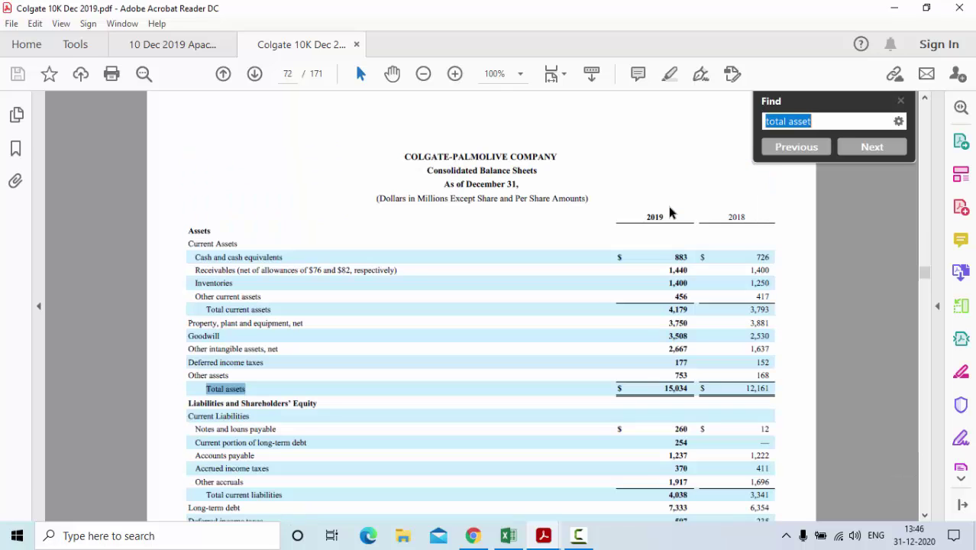
{"action": "left_click", "coordinate": [455, 74]}
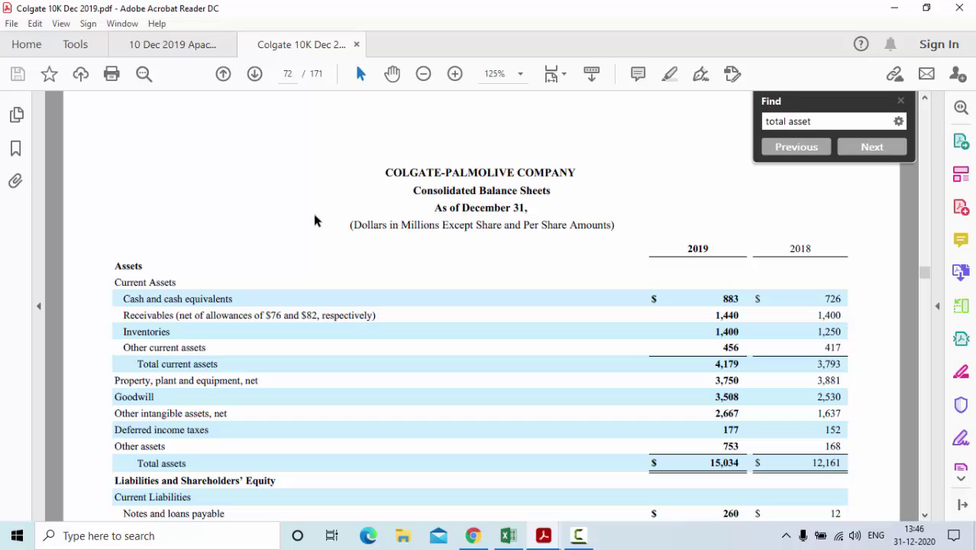
{"action": "scroll", "coordinate": [314, 218], "scroll_direction": "down", "scroll_amount": 1}
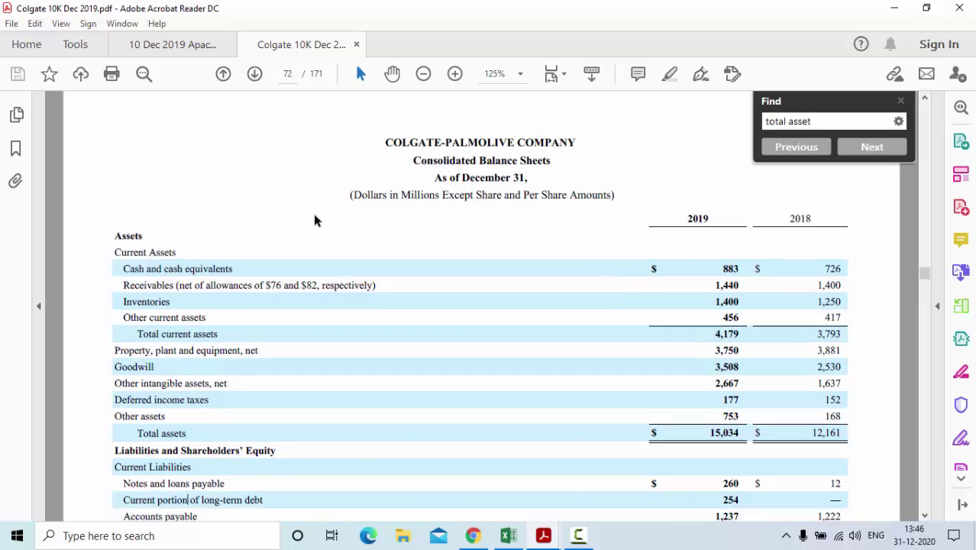
Mark the 2019 PP&E, net value 3,750 and search the label to reach page 123's note.
{"action": "left_click_drag", "start_coordinate": [415, 162], "coordinate": [571, 159]}
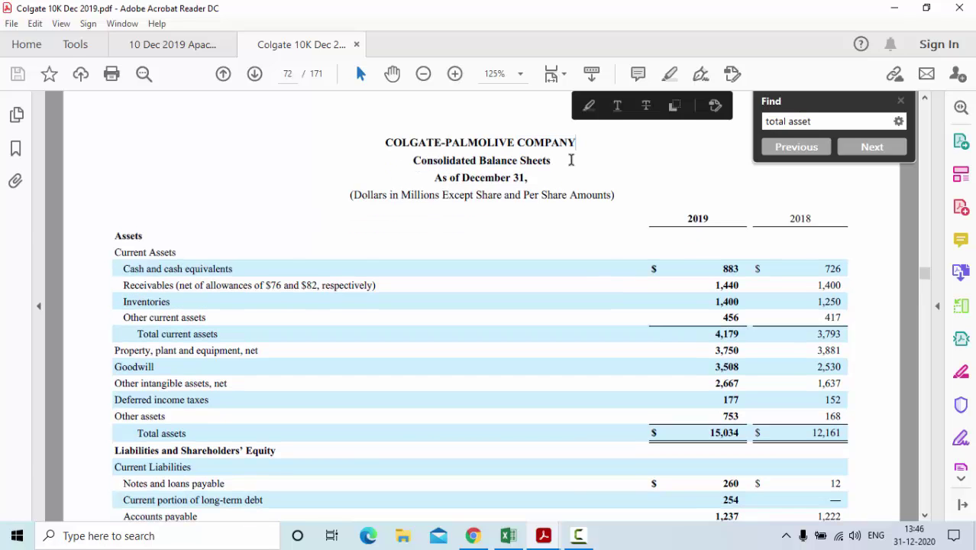
{"action": "left_click_drag", "start_coordinate": [116, 349], "coordinate": [258, 351]}
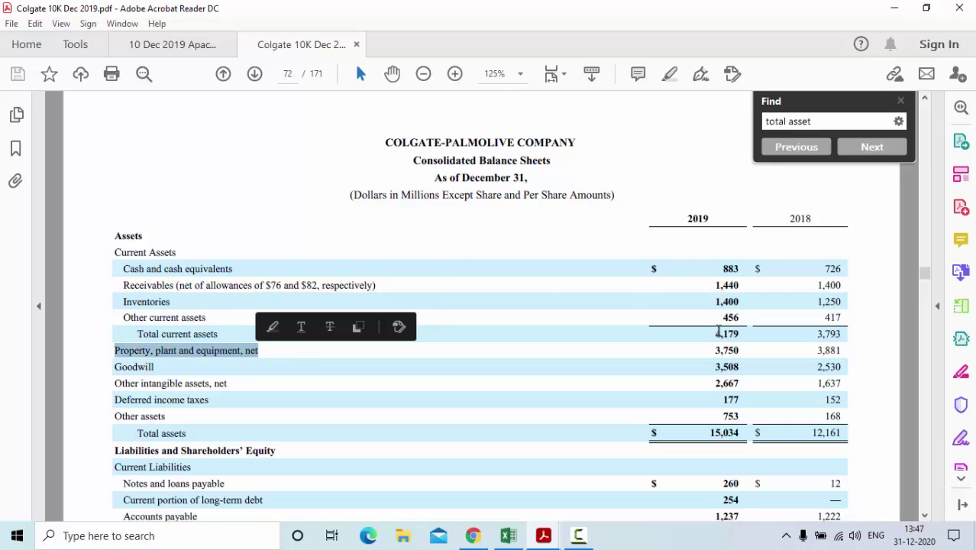
{"action": "left_click_drag", "start_coordinate": [714, 350], "coordinate": [741, 350]}
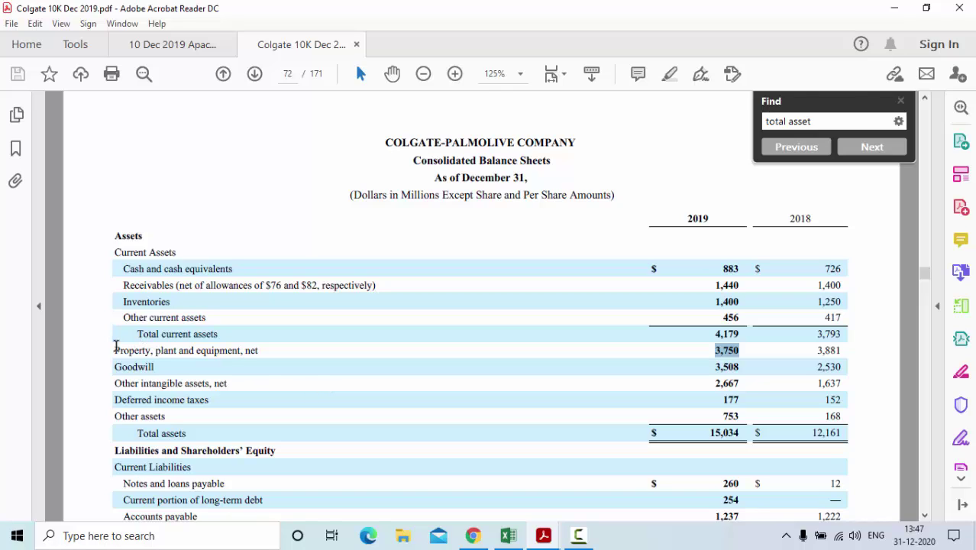
{"action": "left_click_drag", "start_coordinate": [115, 350], "coordinate": [257, 353]}
{"action": "key", "text": "ctrl+c"}
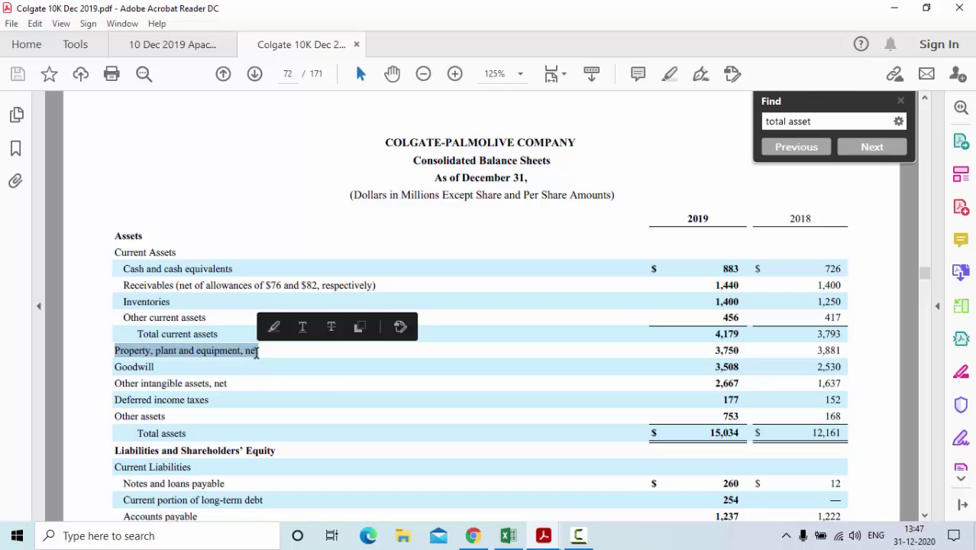
{"action": "key", "text": "ctrl+f"}
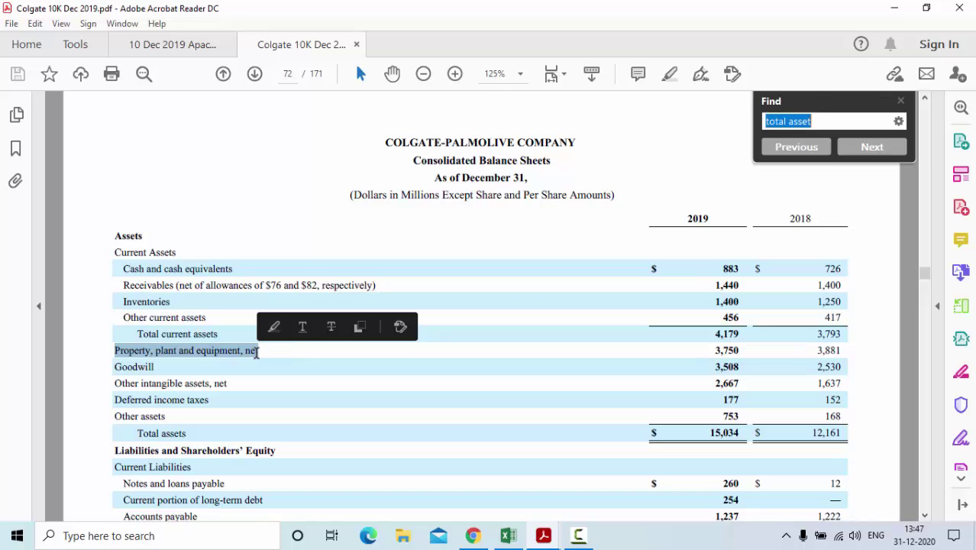
{"action": "key", "text": "ctrl+v"}
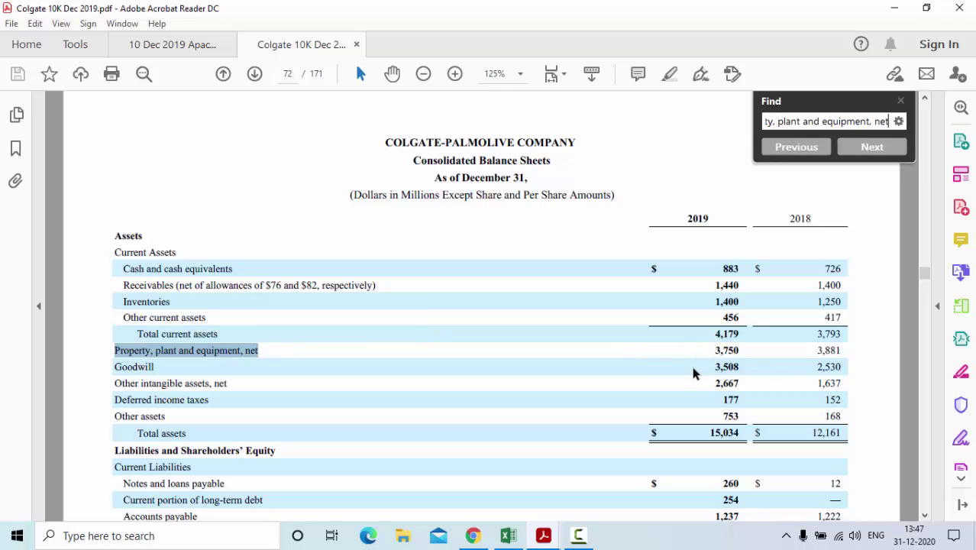
{"action": "key", "text": "Return"}
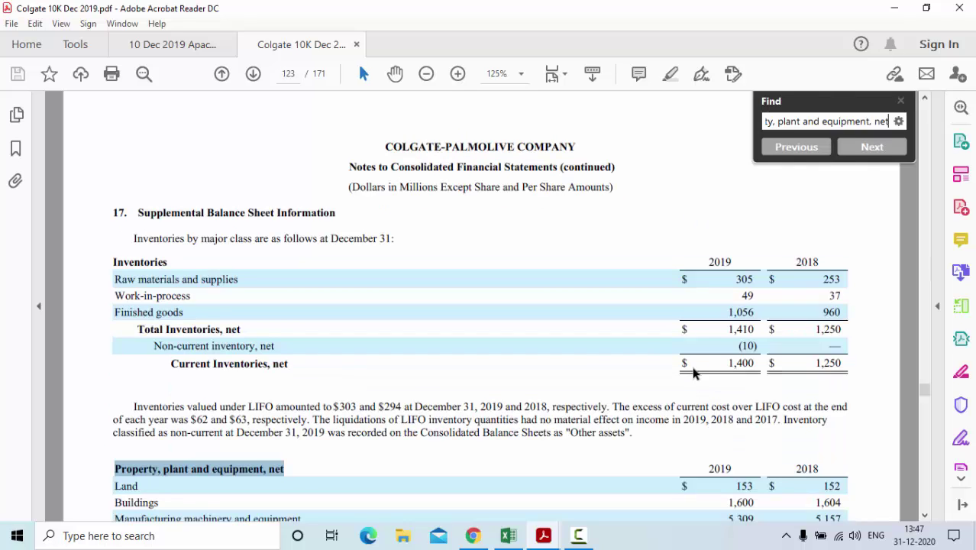
In the PP&E note, mark the 2019 net 3,750, gross 8,580, accumulated depreciation 4,830 and asset values.
{"action": "left_click", "coordinate": [925, 516]}
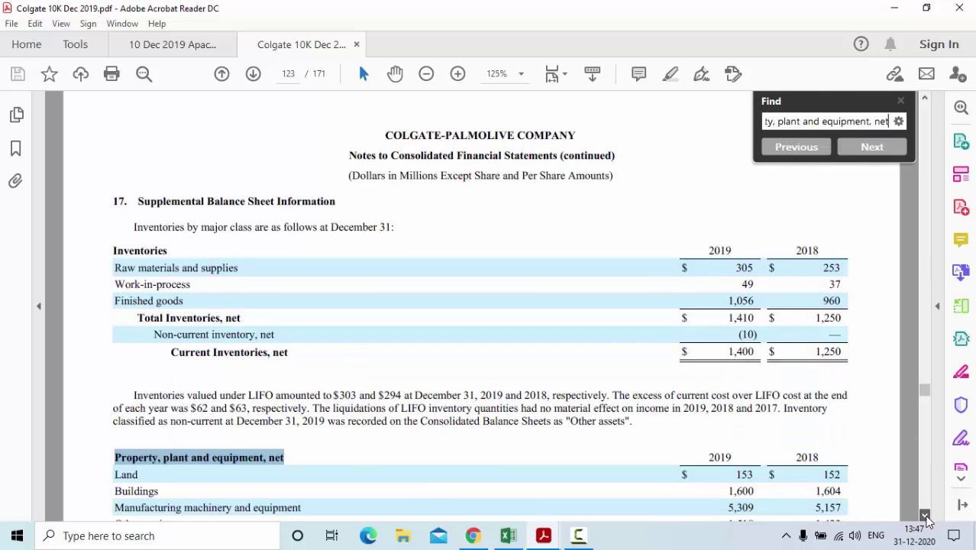
{"action": "left_click", "coordinate": [925, 517]}
{"action": "scroll", "coordinate": [925, 516], "scroll_direction": "down", "scroll_amount": 5}
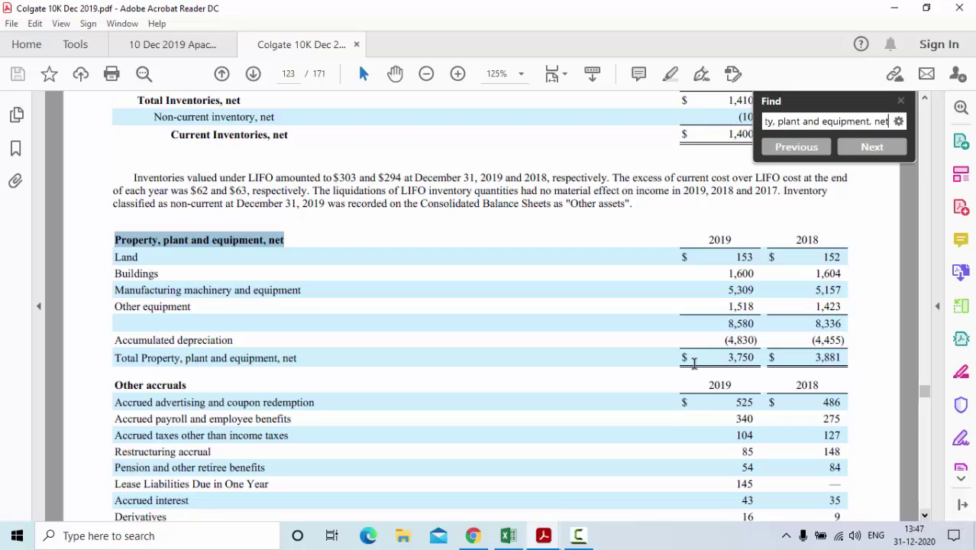
{"action": "left_click_drag", "start_coordinate": [724, 357], "coordinate": [758, 356]}
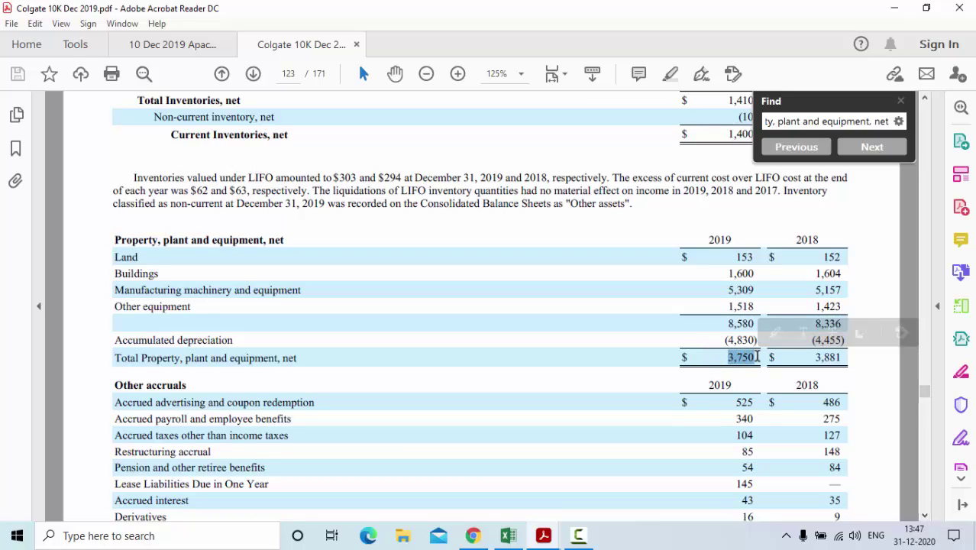
{"action": "left_click_drag", "start_coordinate": [724, 357], "coordinate": [760, 359]}
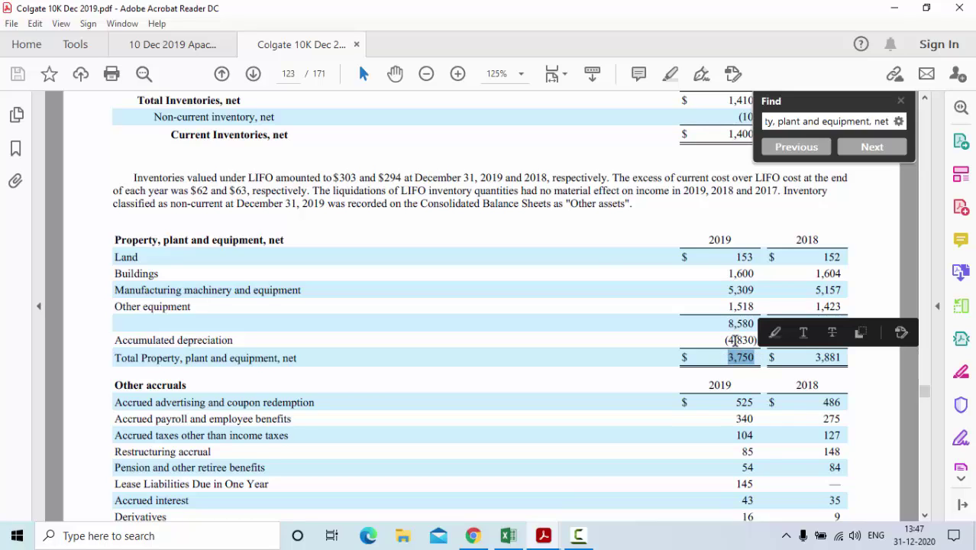
{"action": "left_click_drag", "start_coordinate": [726, 323], "coordinate": [753, 322]}
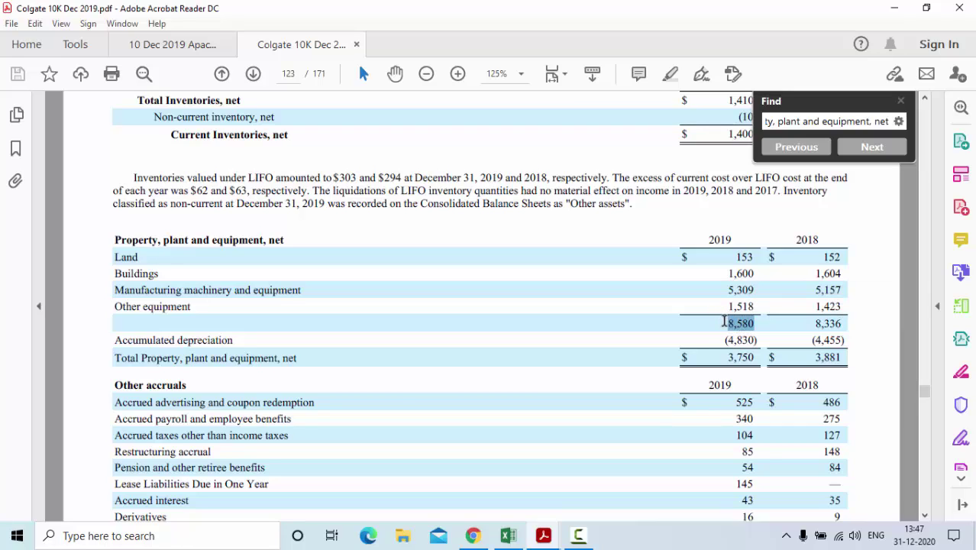
{"action": "left_click_drag", "start_coordinate": [727, 341], "coordinate": [753, 341]}
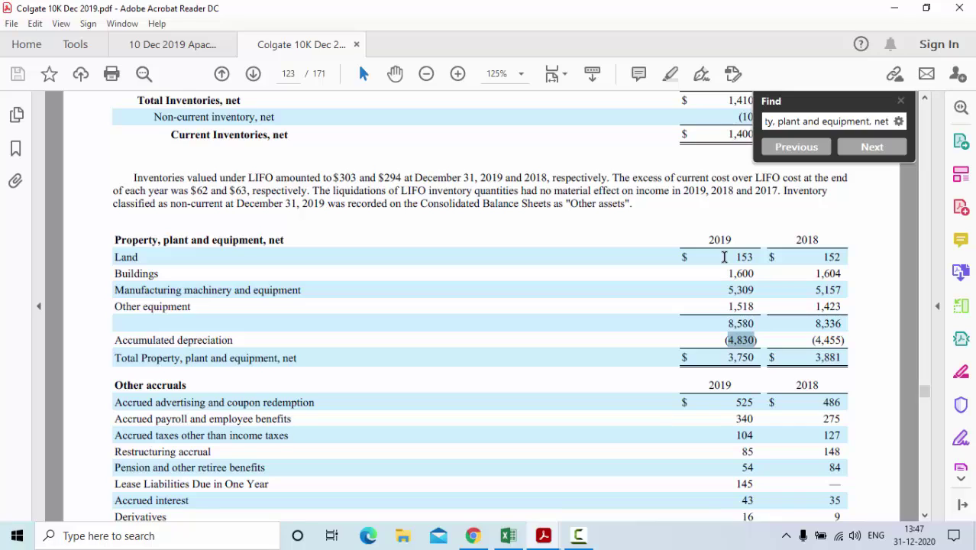
{"action": "left_click_drag", "start_coordinate": [726, 254], "coordinate": [755, 306]}
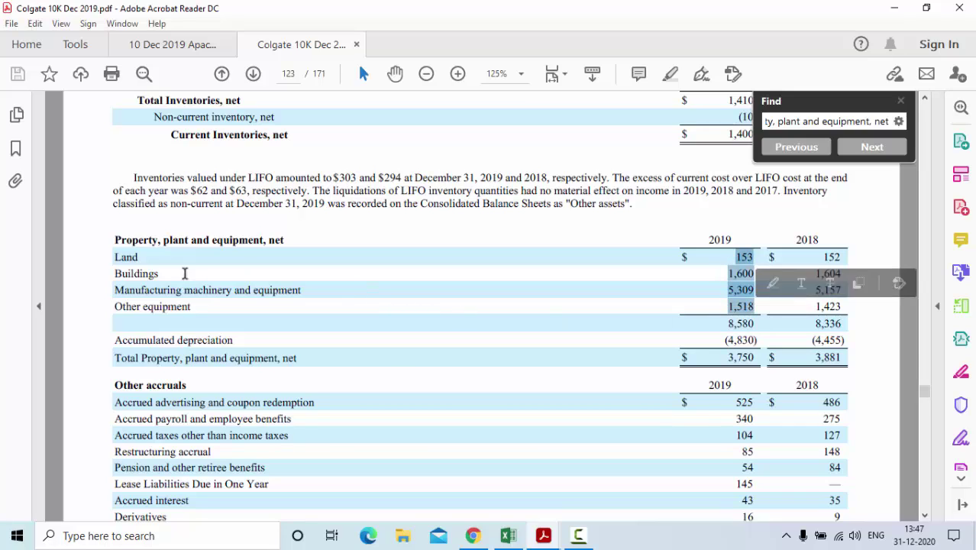
Mark the Land, Buildings, Manufacturing machinery and Other equipment lines, then switch to the Apache 10-K.
{"action": "double_click", "coordinate": [132, 259]}
{"action": "double_click", "coordinate": [139, 274]}
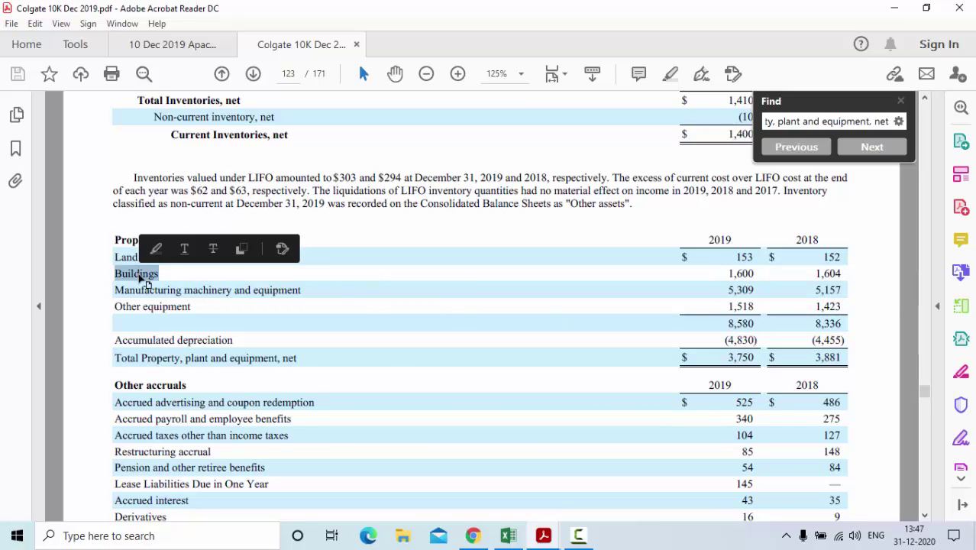
{"action": "double_click", "coordinate": [145, 291]}
{"action": "left_click_drag", "start_coordinate": [115, 306], "coordinate": [196, 308]}
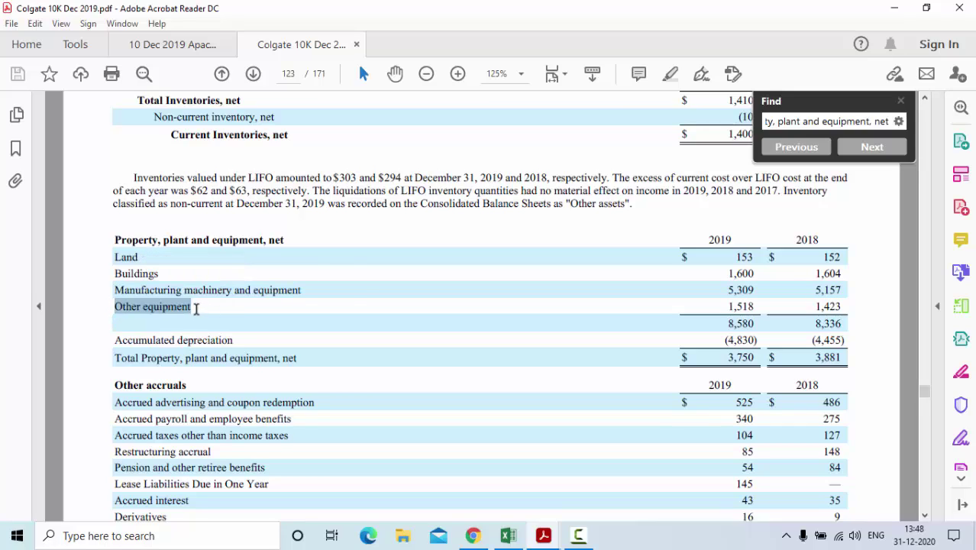
{"action": "left_click", "coordinate": [191, 50]}
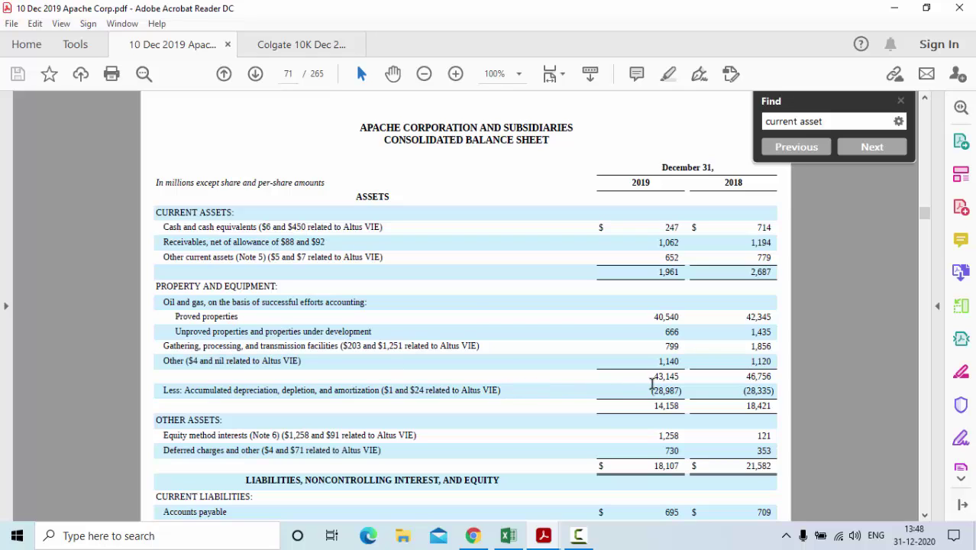
Mark Apache's 2019 gross property total 43,145 and values 40,540 to 1,140, then return to Colgate.
{"action": "left_click_drag", "start_coordinate": [382, 141], "coordinate": [539, 145]}
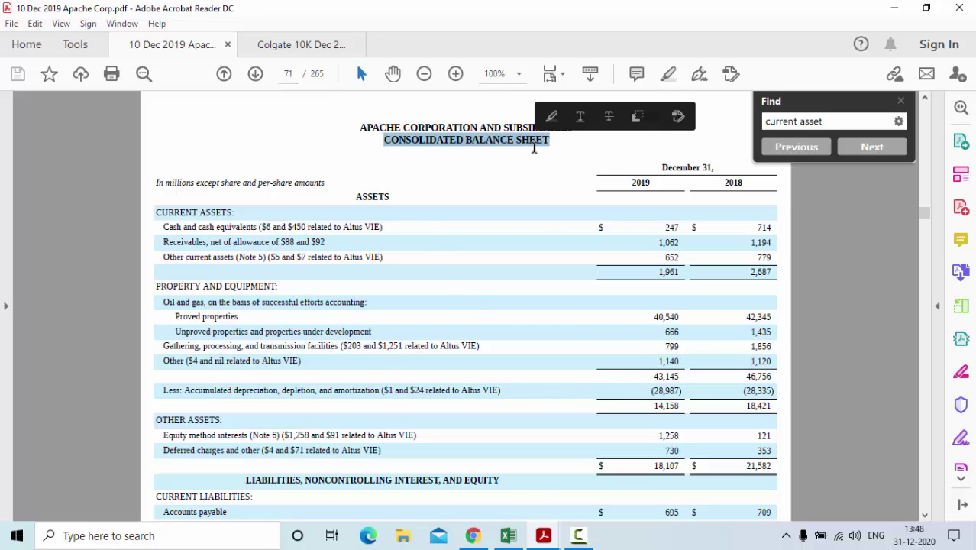
{"action": "left_click", "coordinate": [652, 376]}
{"action": "left_click_drag", "start_coordinate": [653, 376], "coordinate": [679, 373]}
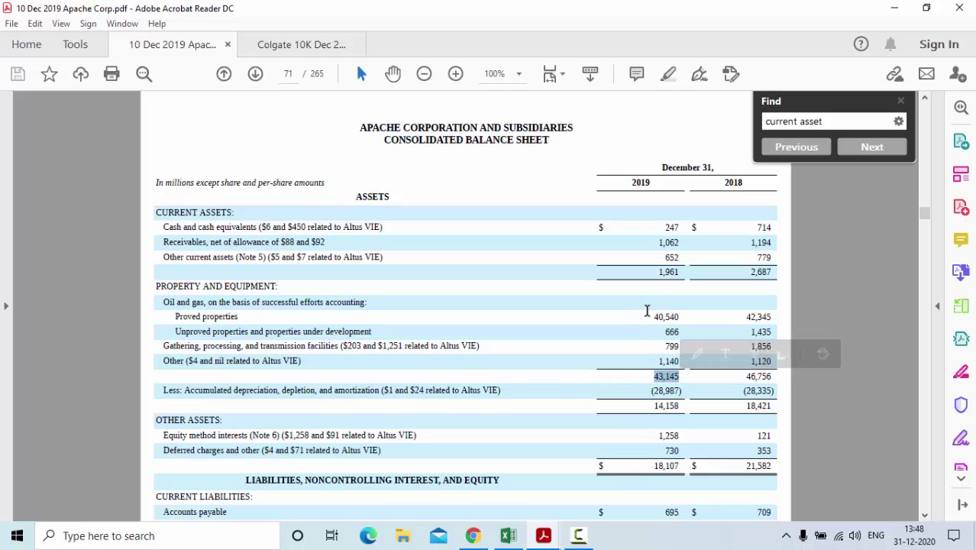
{"action": "left_click_drag", "start_coordinate": [650, 314], "coordinate": [682, 361]}
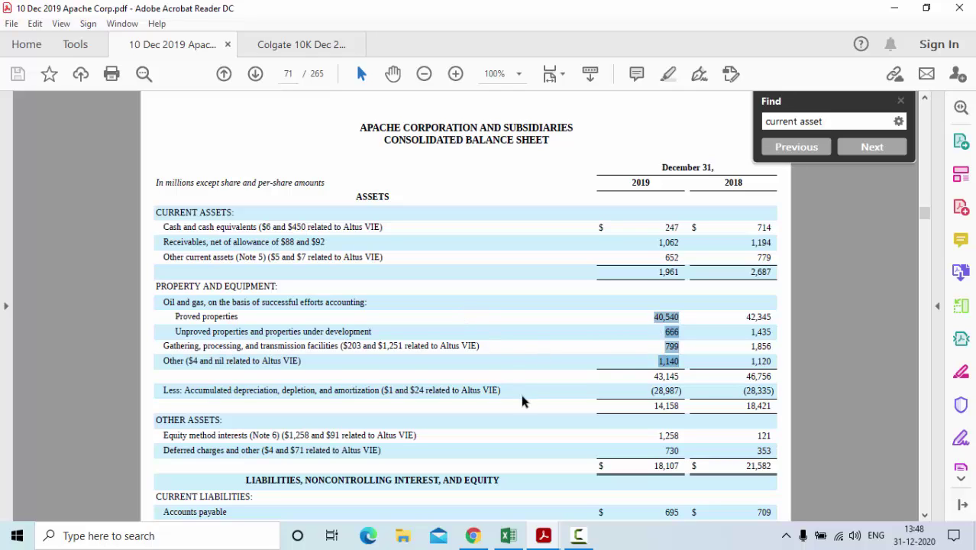
{"action": "left_click", "coordinate": [300, 46]}
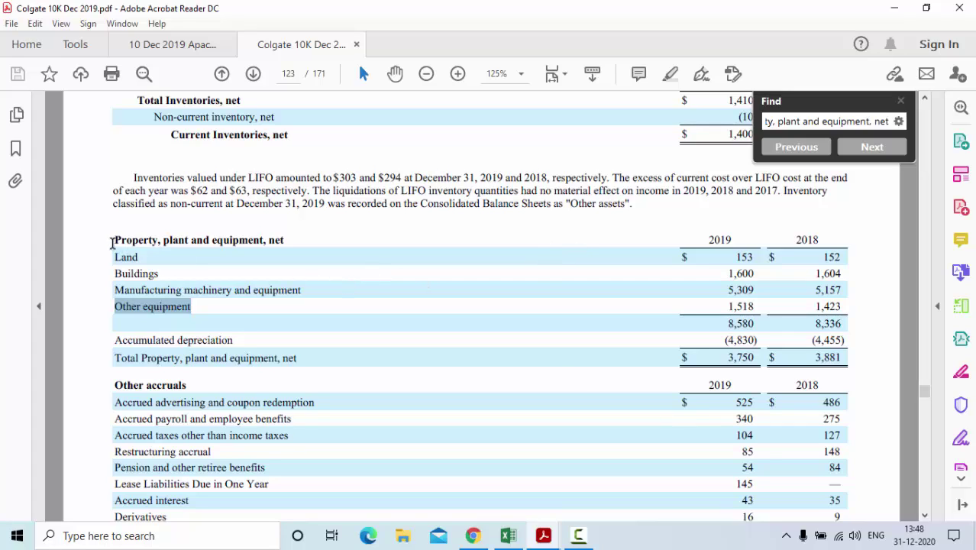
Mark Colgate's PP&E, net heading, then highlight Apache's 2019 net property and equipment of 14,158.
{"action": "left_click_drag", "start_coordinate": [113, 242], "coordinate": [291, 246]}
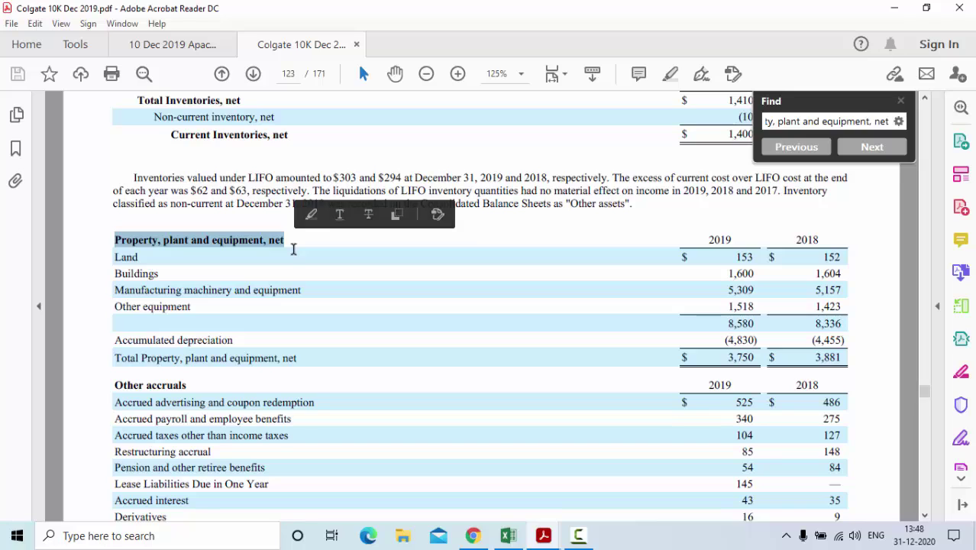
{"action": "left_click", "coordinate": [203, 51]}
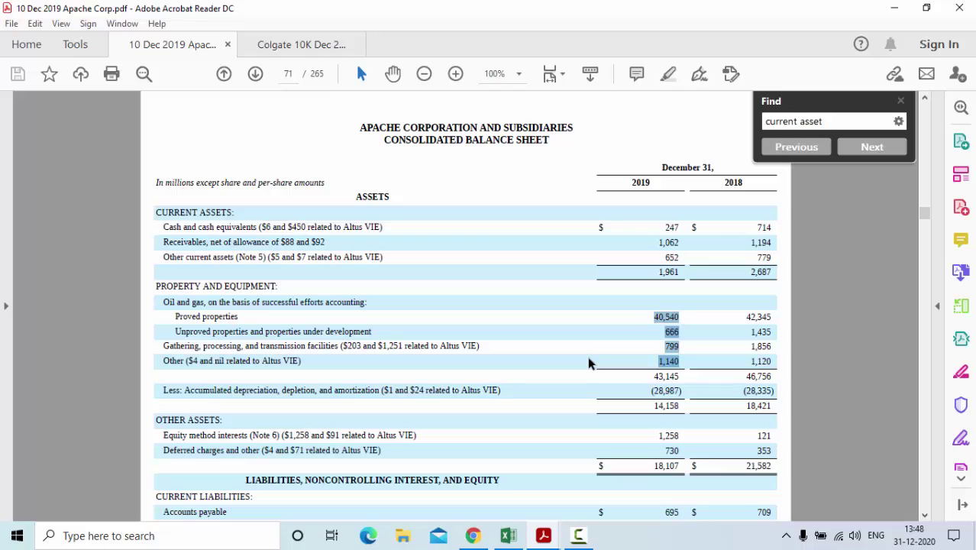
{"action": "left_click", "coordinate": [653, 409]}
{"action": "left_click_drag", "start_coordinate": [653, 409], "coordinate": [679, 406]}
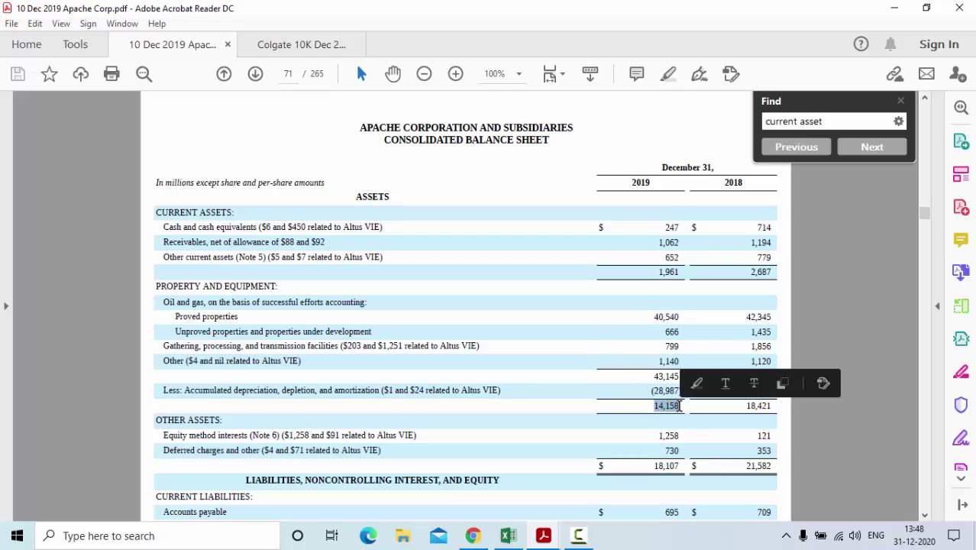